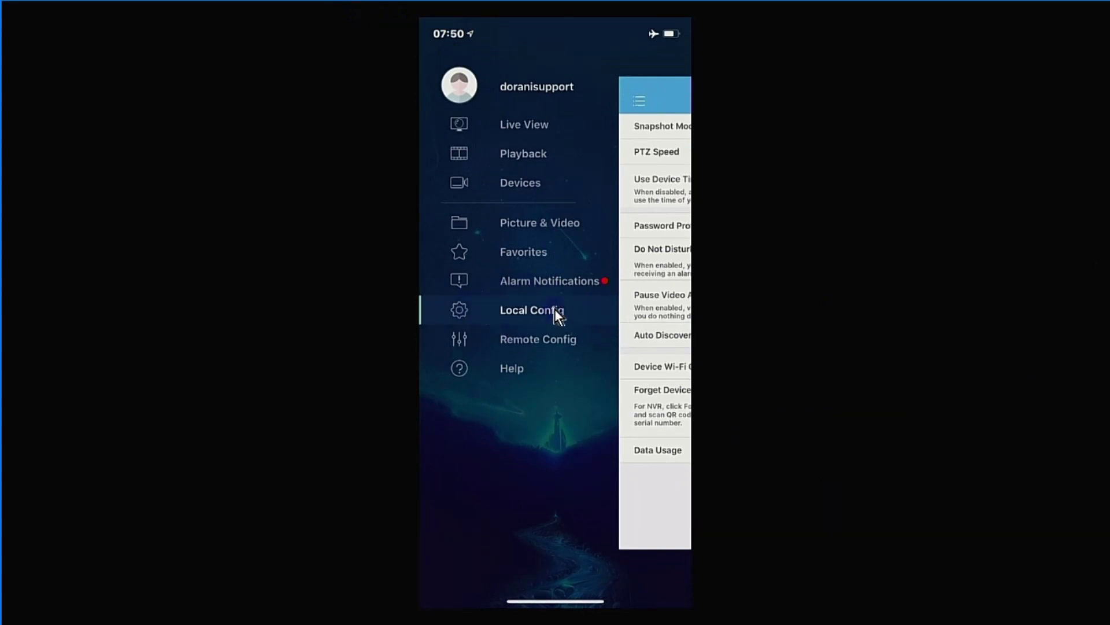
# Step: Go through Local Config to the Forget Device Password page, showing device date 2020-08-10
pyautogui.click(554, 309)
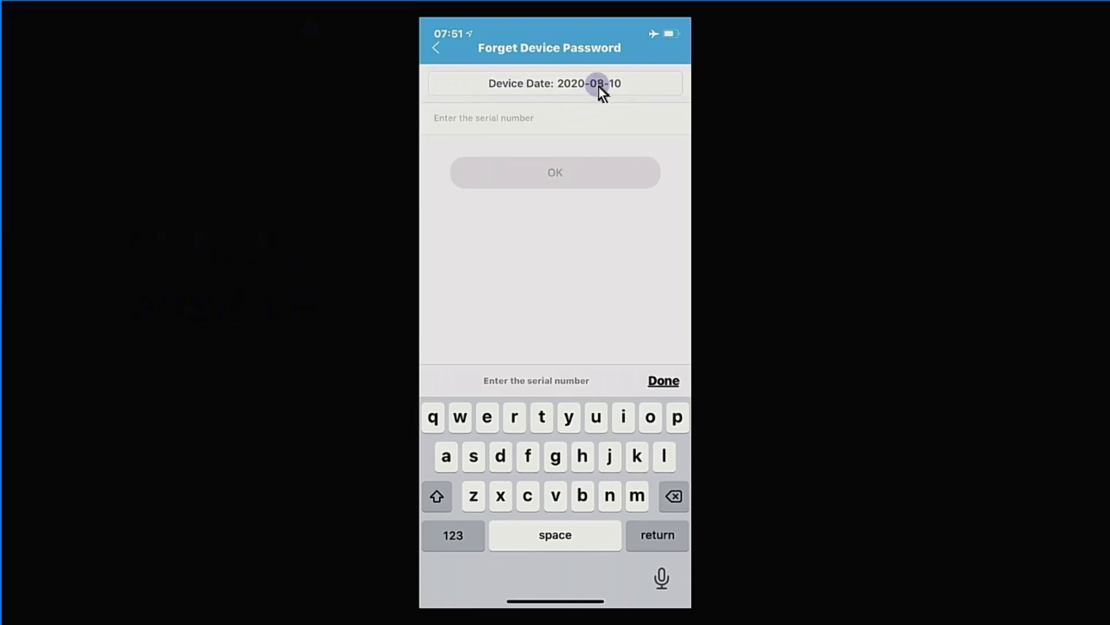
# Step: Paste the NVR's serial number and submit it to get a temporary device password valid today
pyautogui.click(504, 113)
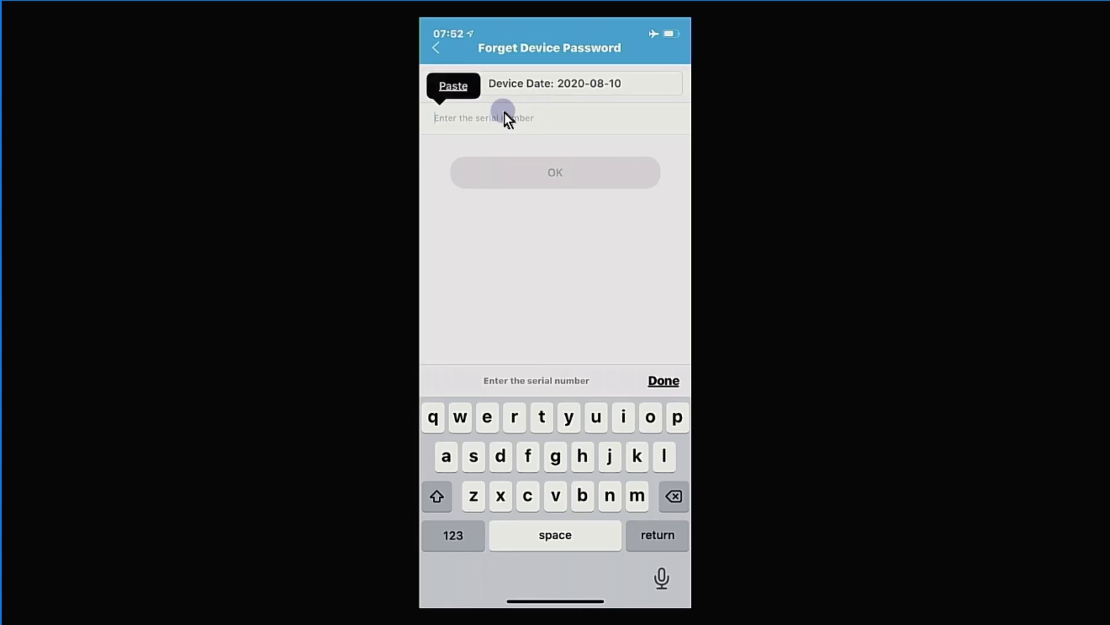
pyautogui.hotkey('ctrl', 'v')
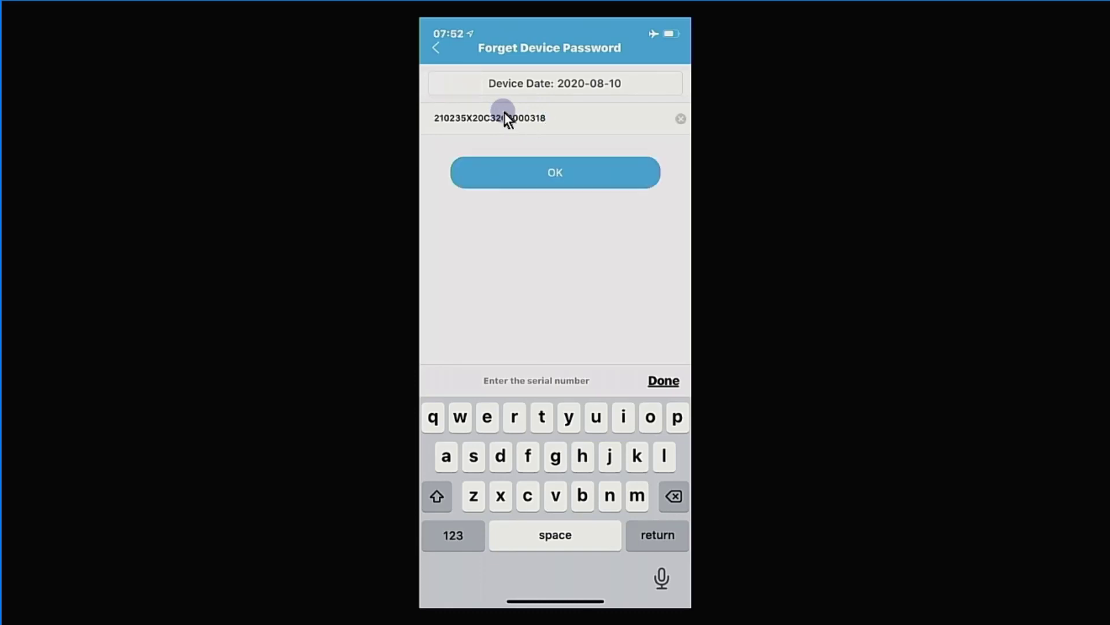
pyautogui.click(573, 172)
pyautogui.click(574, 171)
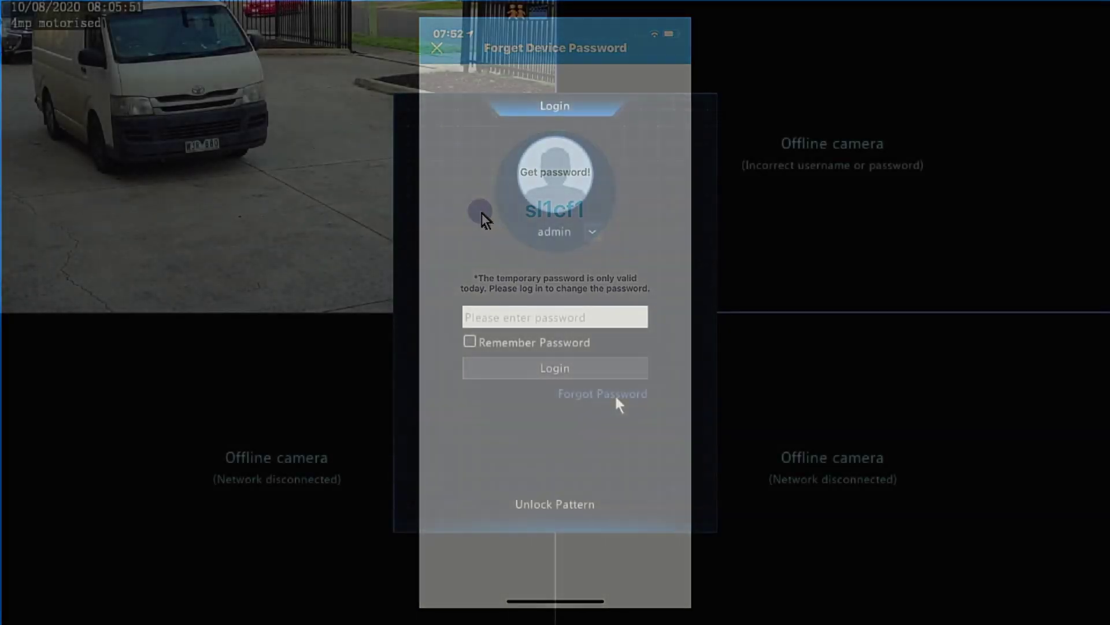
# Step: Start Forgot Password for admin and enter the app's six-character security code on the on-screen keyboard
pyautogui.click(616, 397)
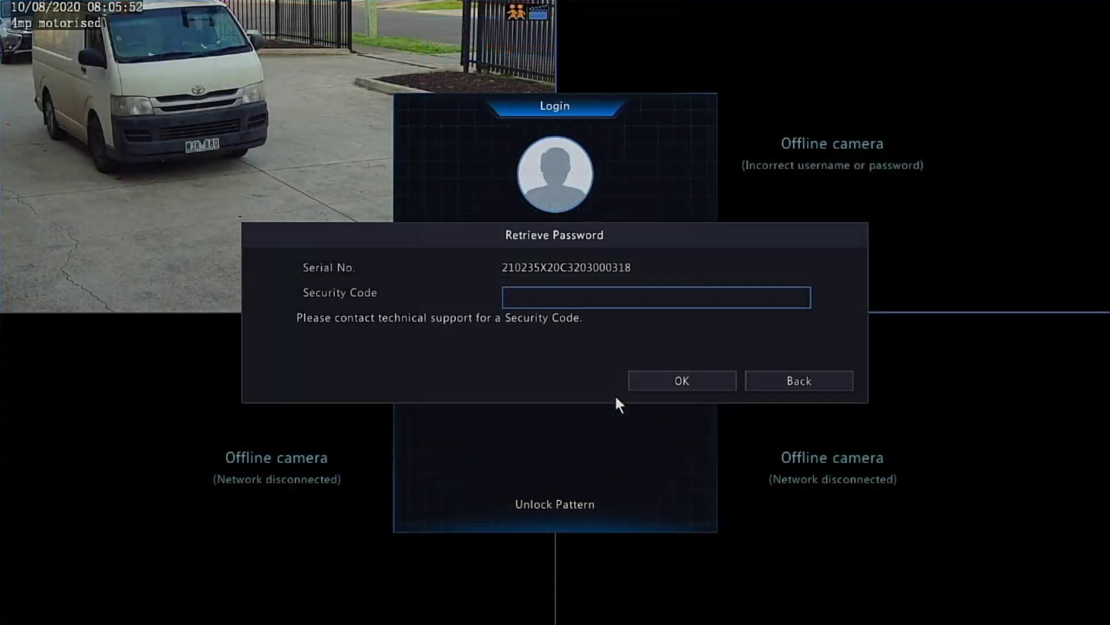
pyautogui.click(578, 299)
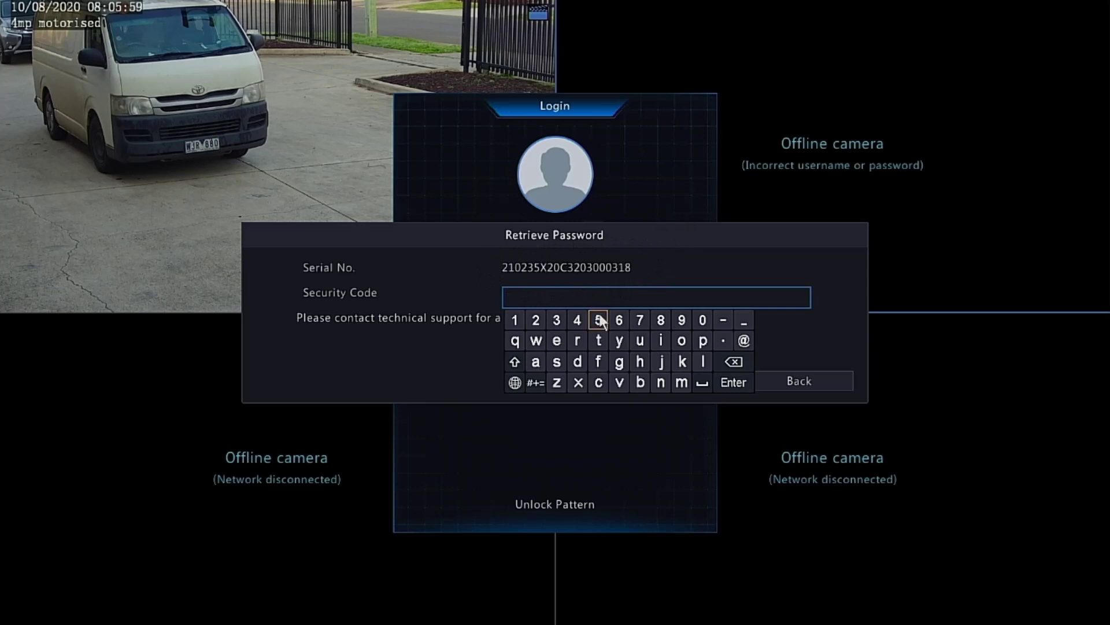
pyautogui.click(557, 361)
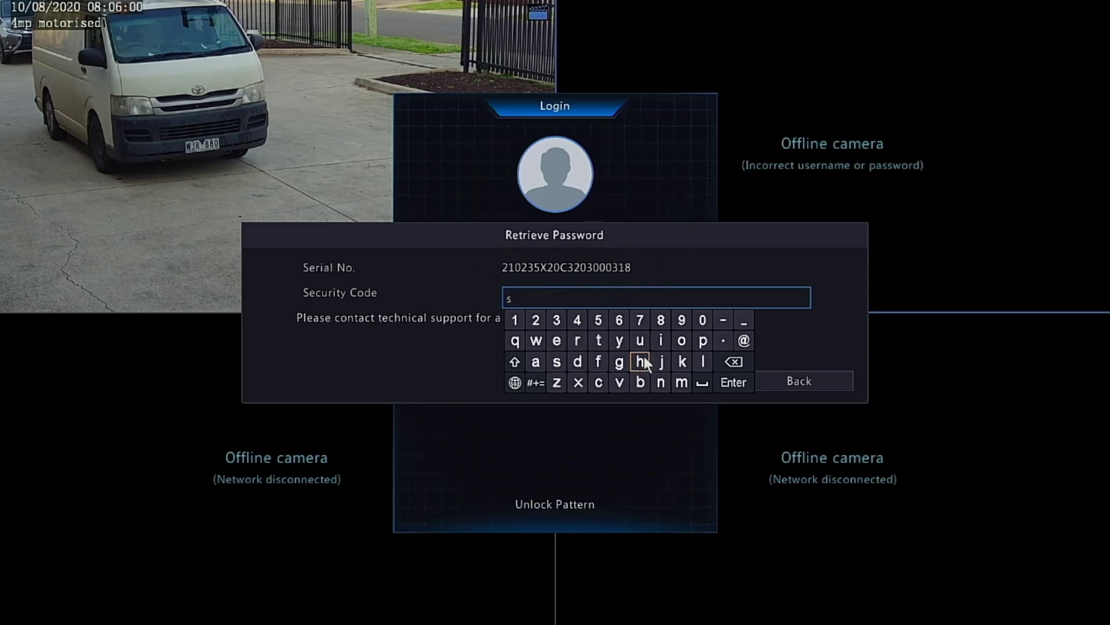
pyautogui.click(701, 363)
pyautogui.click(514, 318)
pyautogui.click(598, 381)
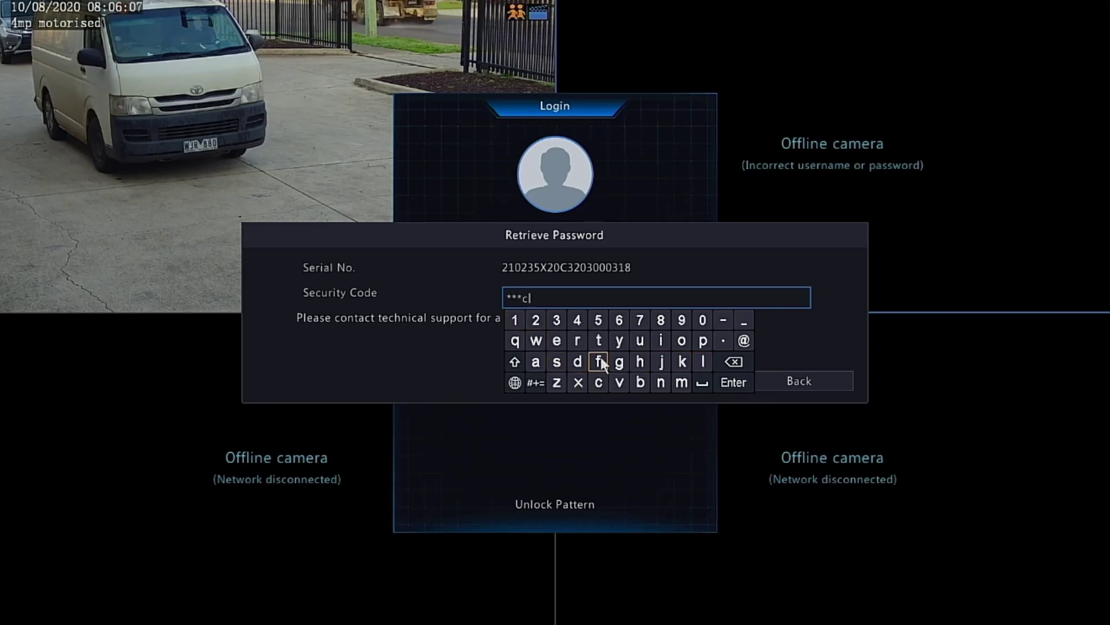
pyautogui.click(601, 359)
pyautogui.click(516, 321)
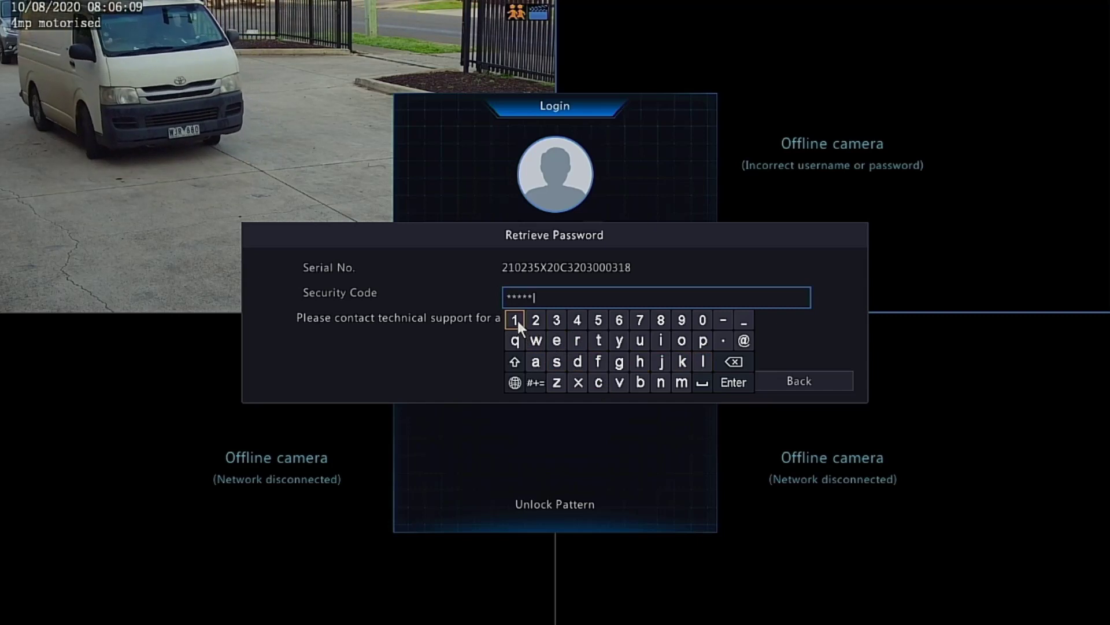
pyautogui.click(730, 391)
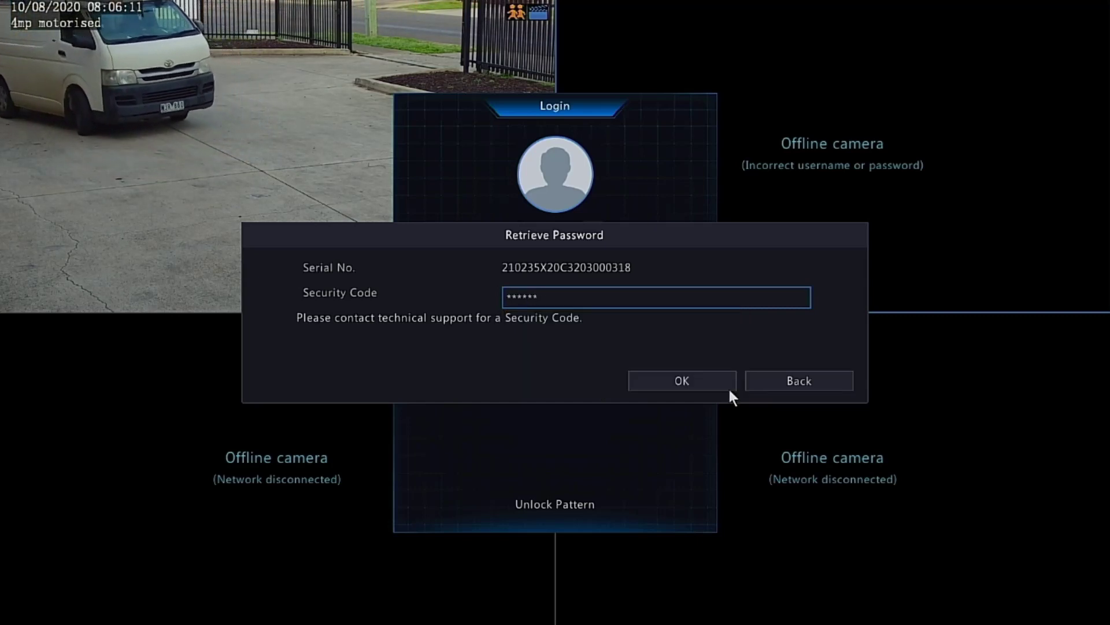
# Step: Submit the security code and enter a new admin password, including a special character, rated Strong
pyautogui.click(689, 382)
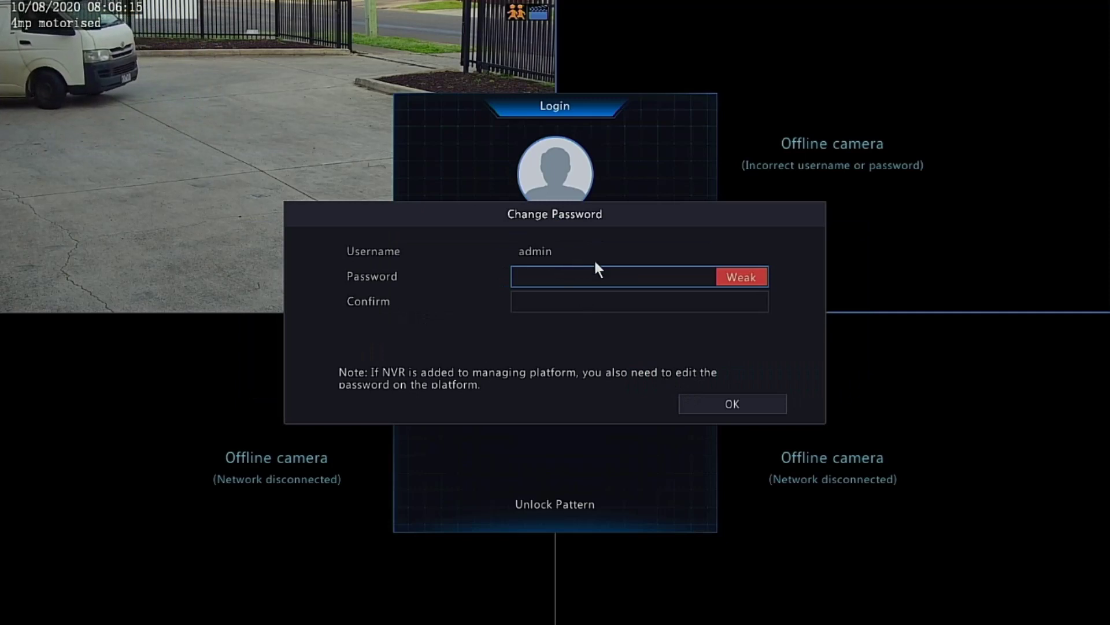
pyautogui.click(599, 276)
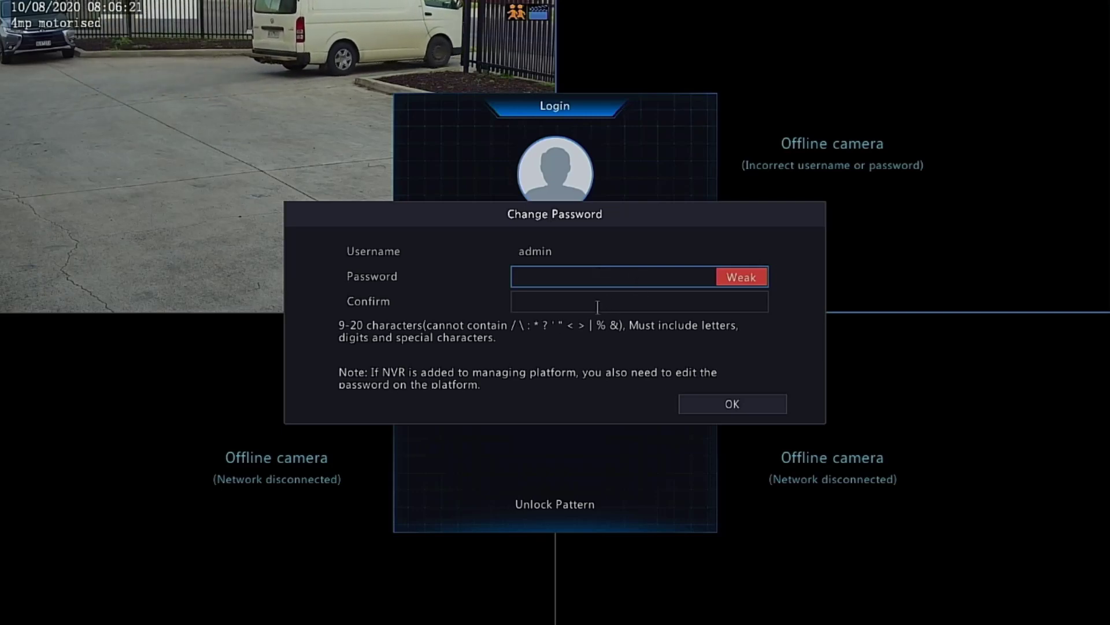
pyautogui.click(600, 278)
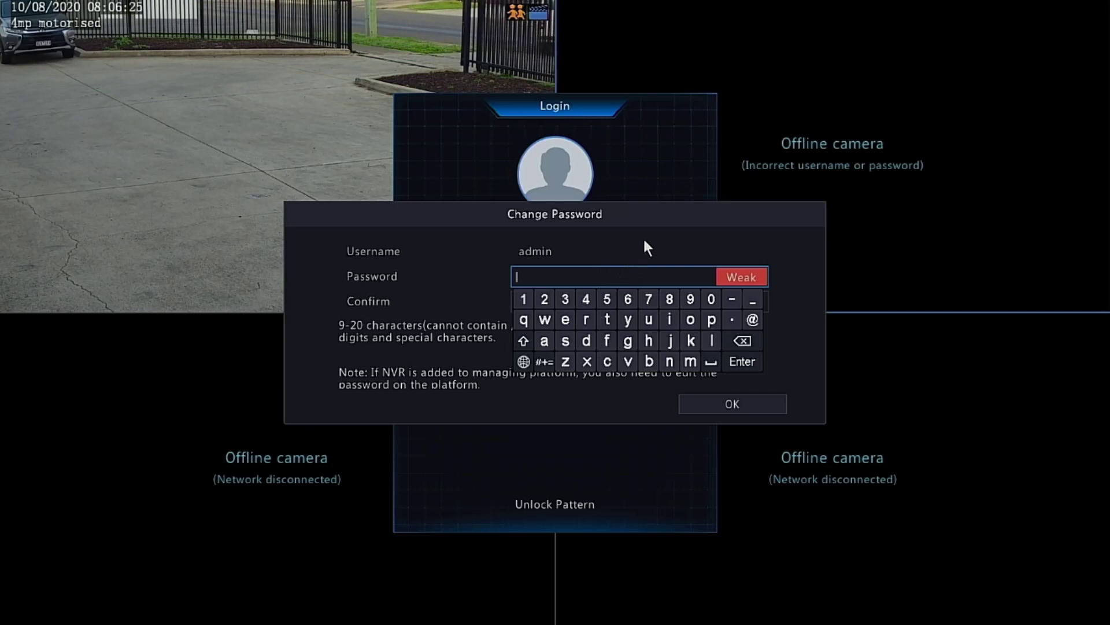
pyautogui.click(559, 297)
pyautogui.click(585, 299)
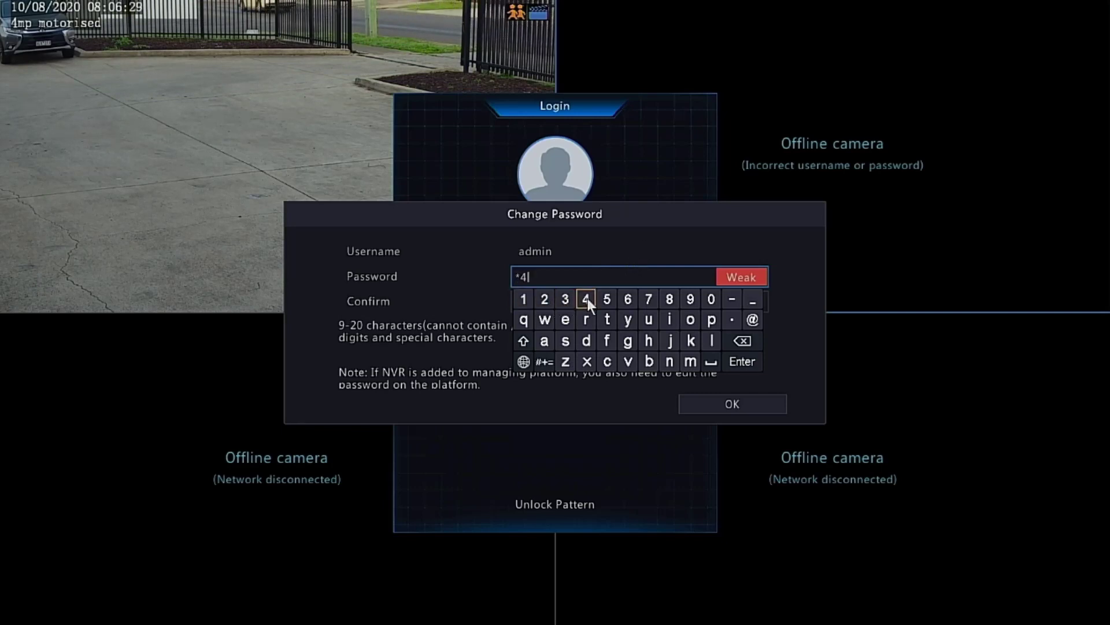
pyautogui.click(604, 299)
pyautogui.click(630, 300)
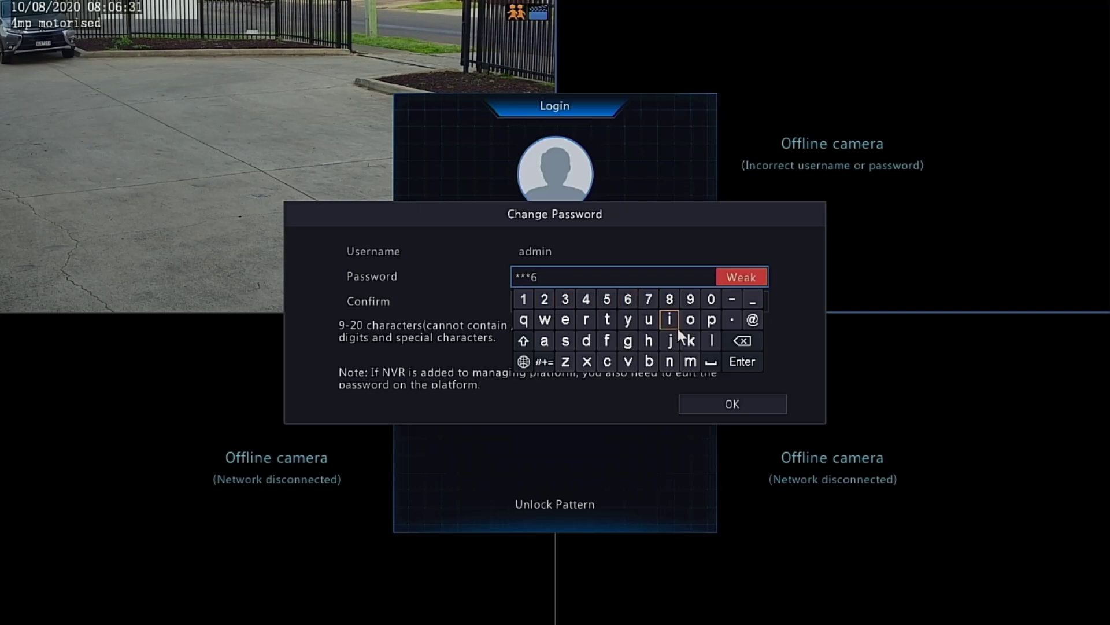
pyautogui.click(565, 320)
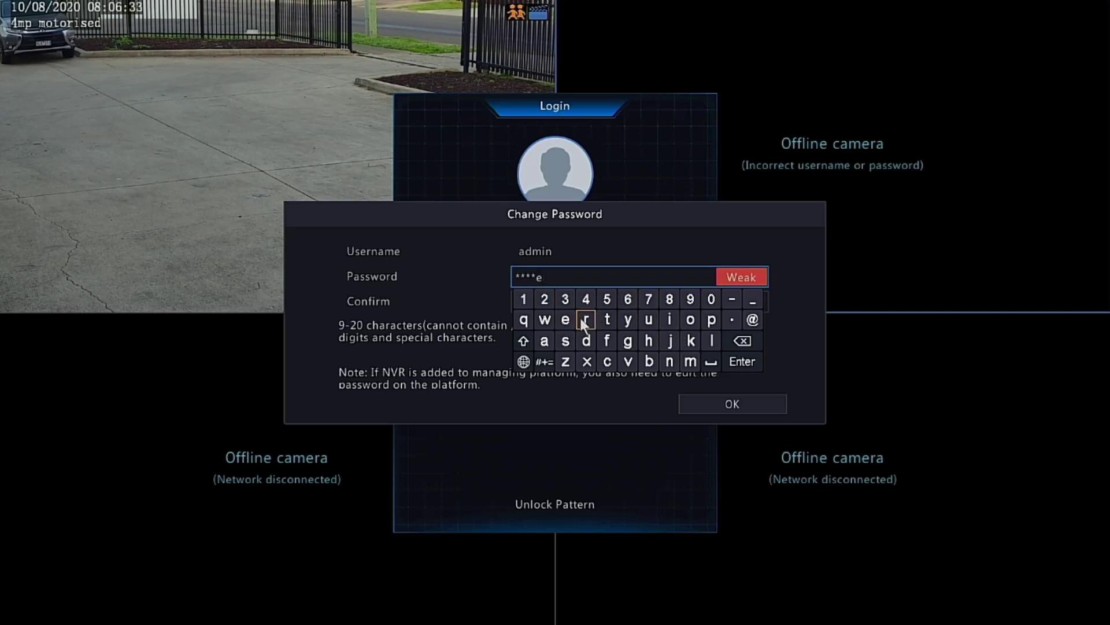
pyautogui.click(588, 318)
pyautogui.click(608, 319)
pyautogui.click(628, 320)
pyautogui.click(751, 320)
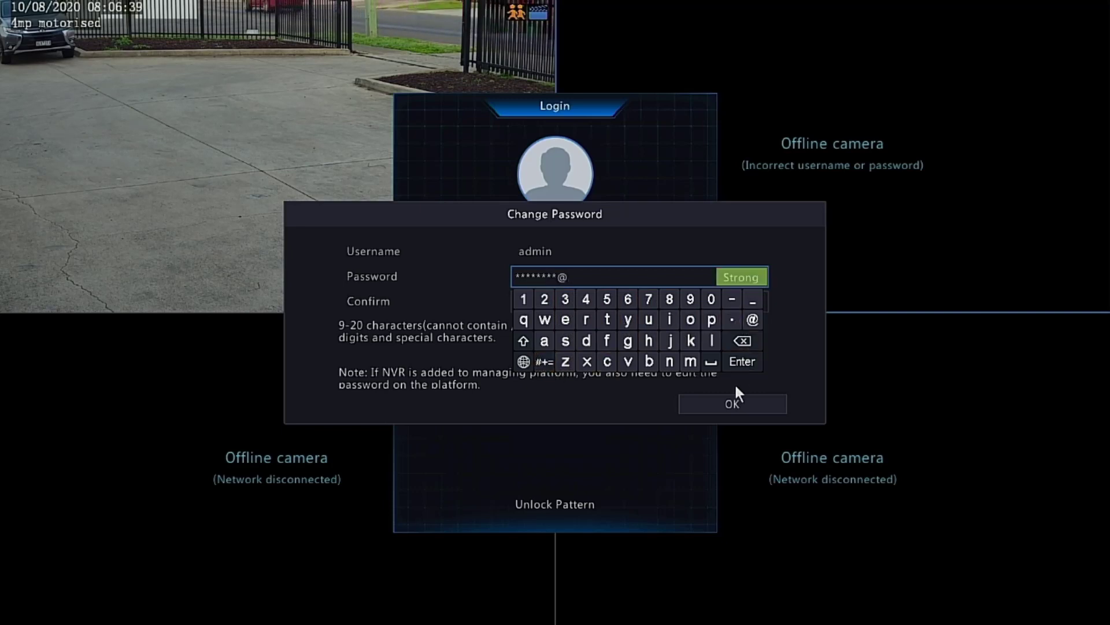
pyautogui.click(742, 361)
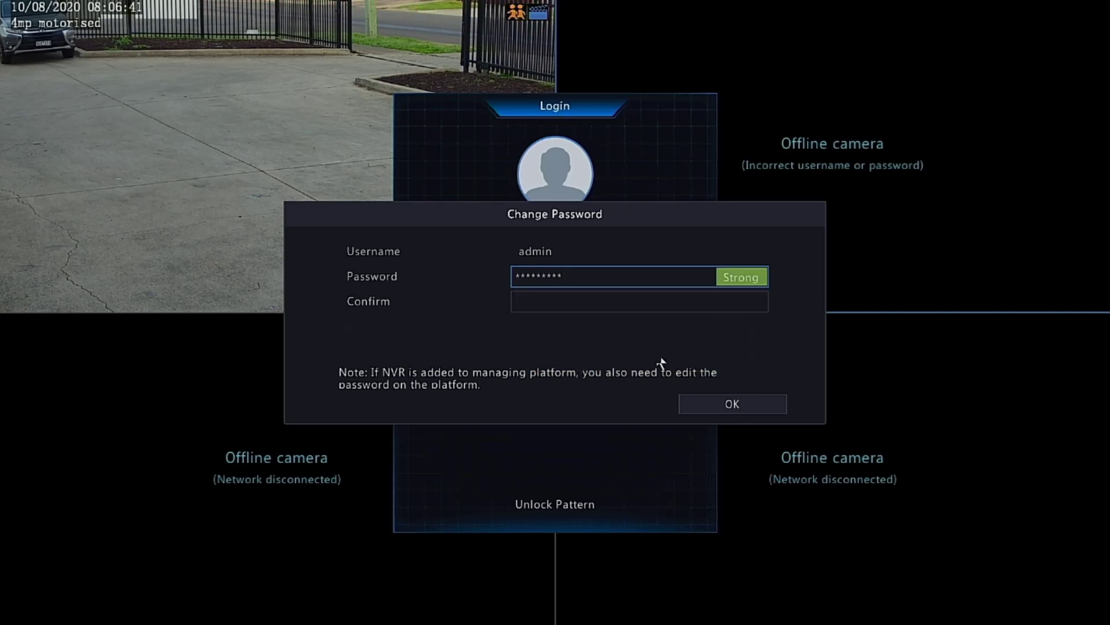
# Step: Begin retyping the new password in the Confirm field
pyautogui.click(627, 301)
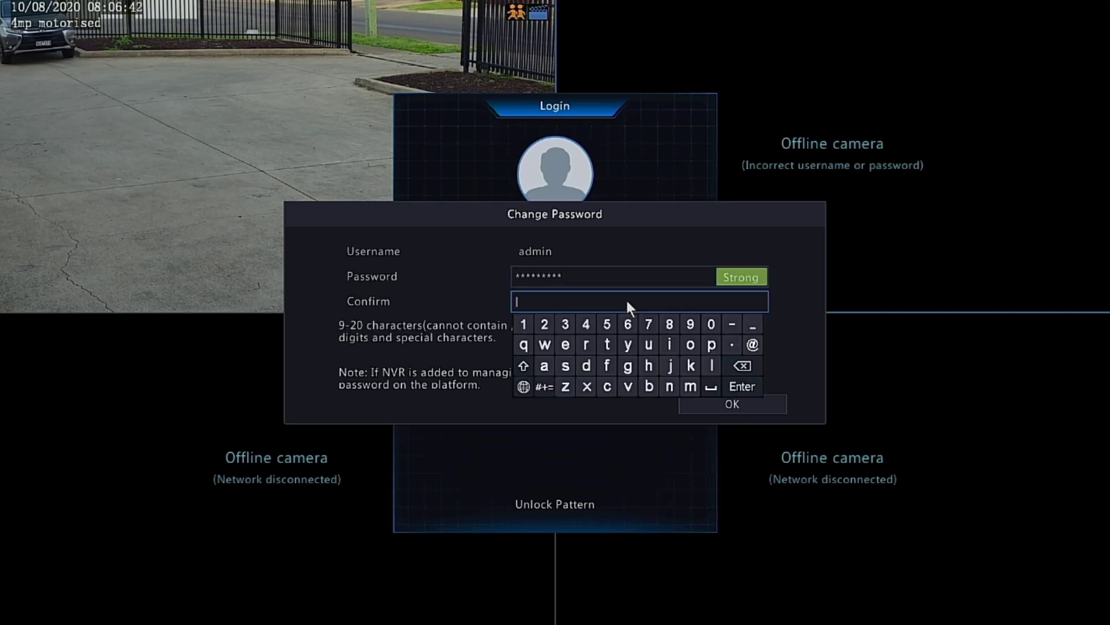
pyautogui.click(565, 325)
pyautogui.click(587, 325)
pyautogui.click(615, 325)
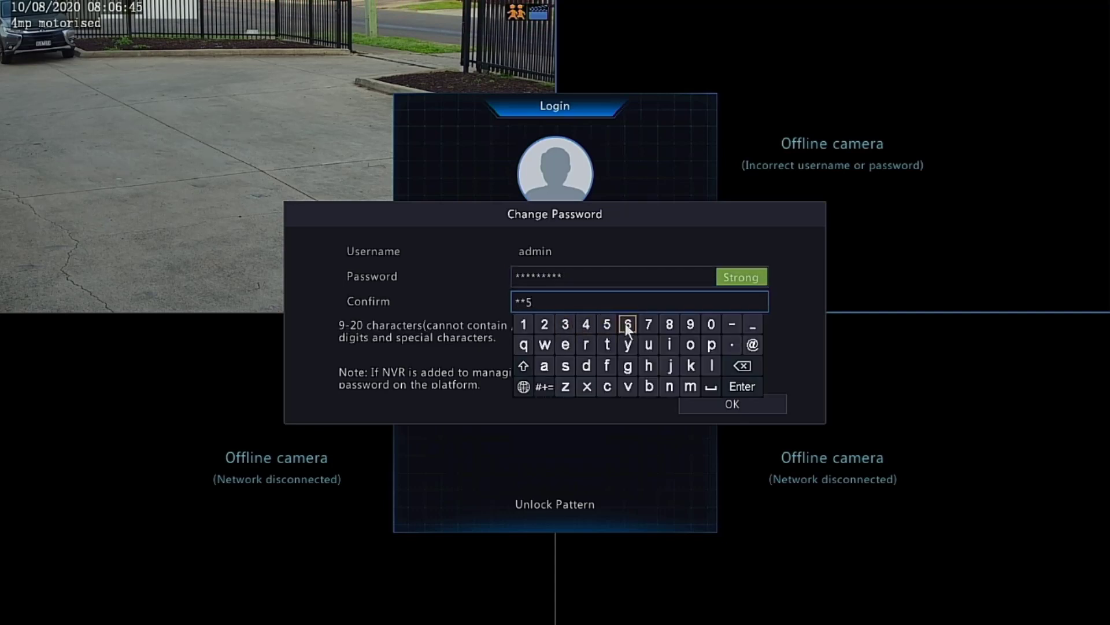